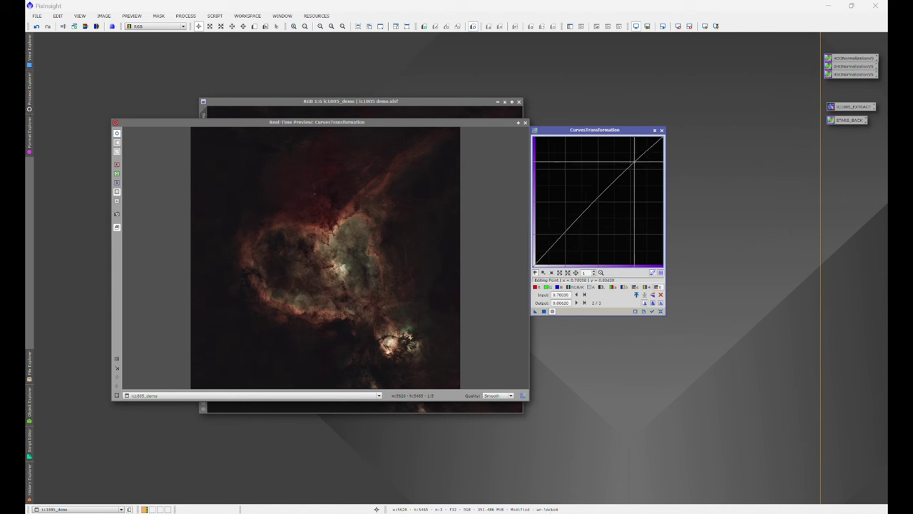
- Pull the S-curve's shadow end slightly lower to darken the sky, compare in preview, and apply it to ic1805_demo
left_click(545, 254)
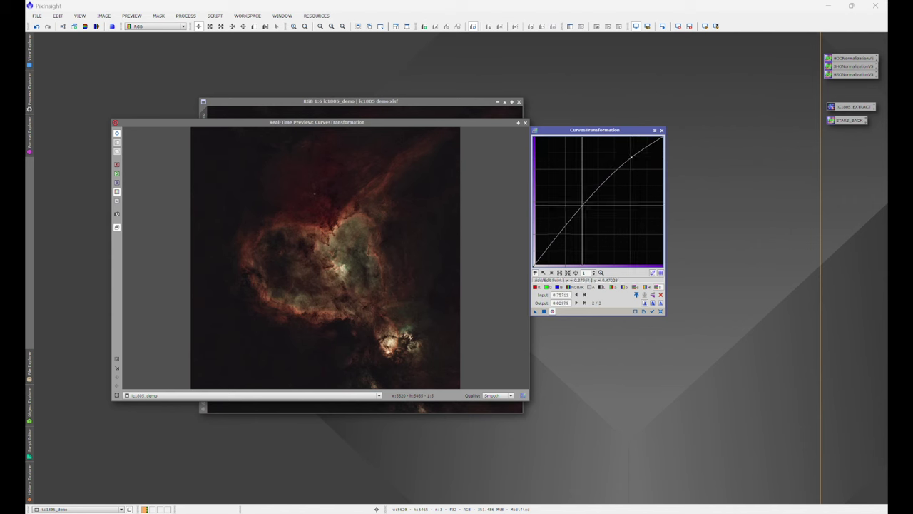
left_click_drag(546, 252, 548, 254)
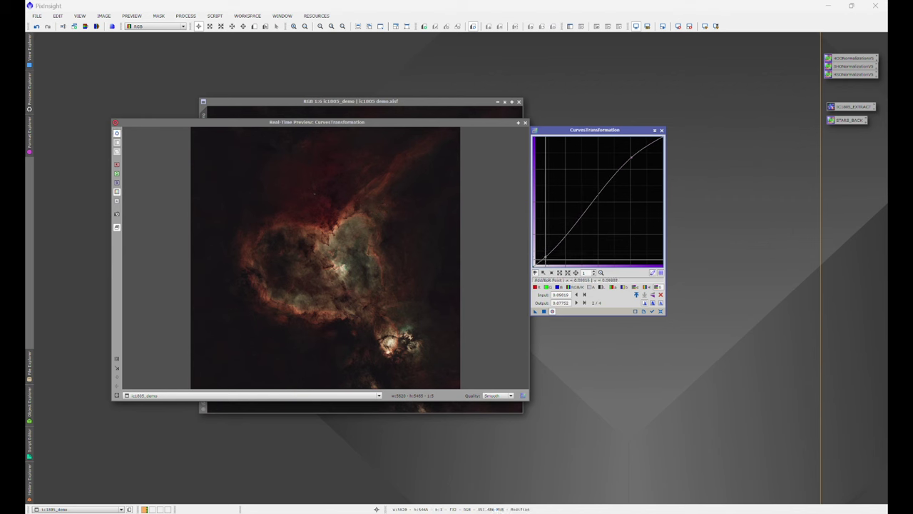
left_click(553, 311)
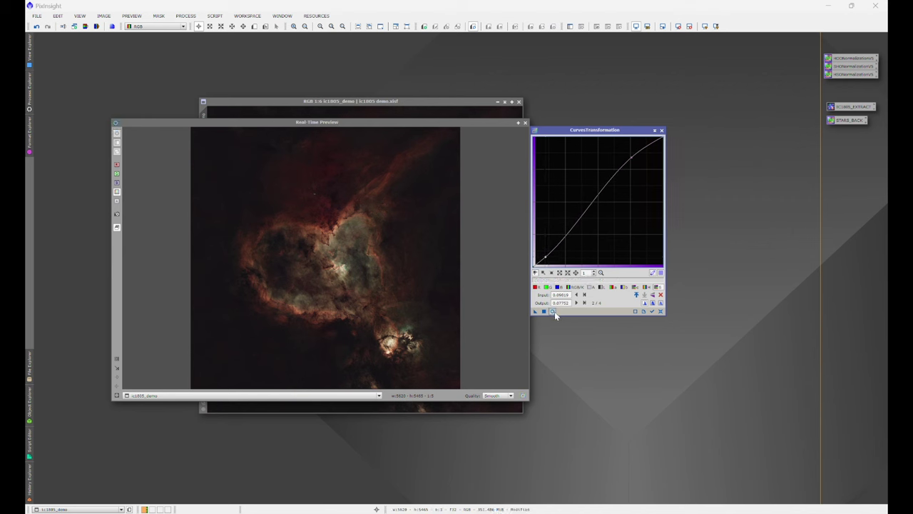
left_click(553, 311)
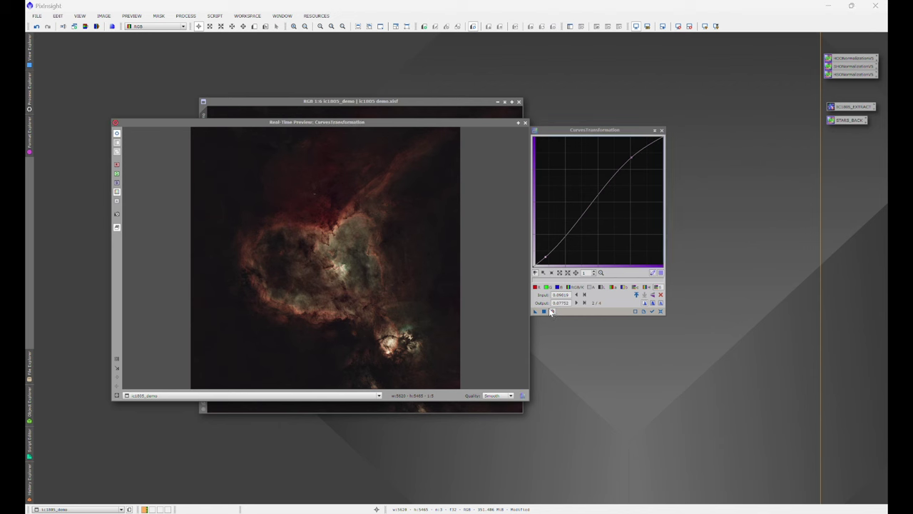
left_click(544, 312)
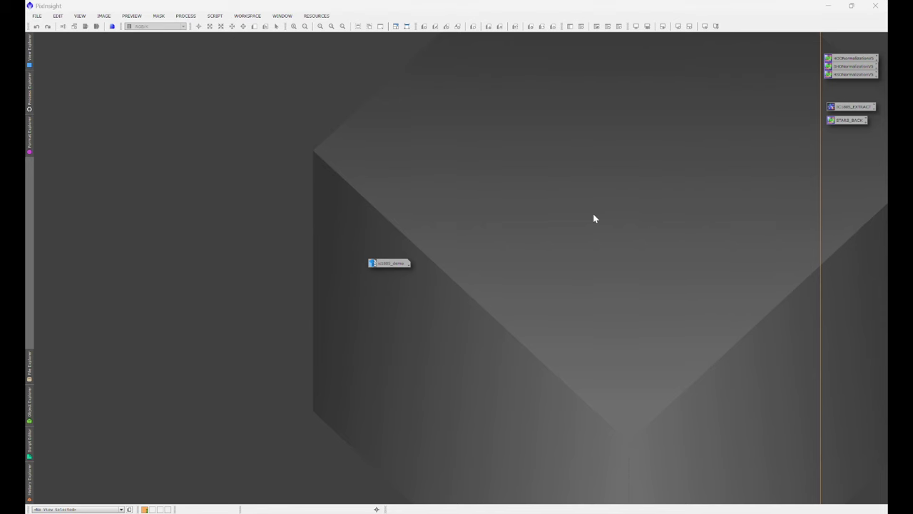
- Open a fresh CurvesTransformation from PROCESS > <All Processes>
left_click(187, 16)
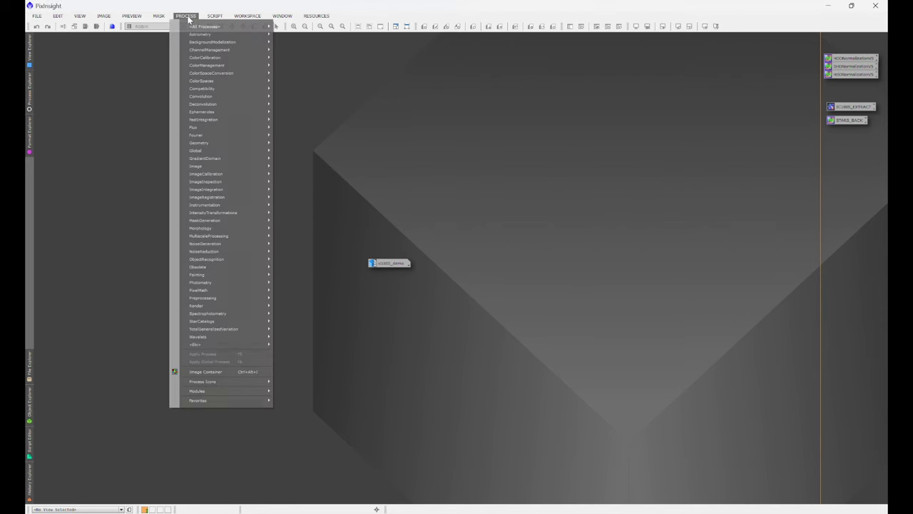
mouse_move(194, 29)
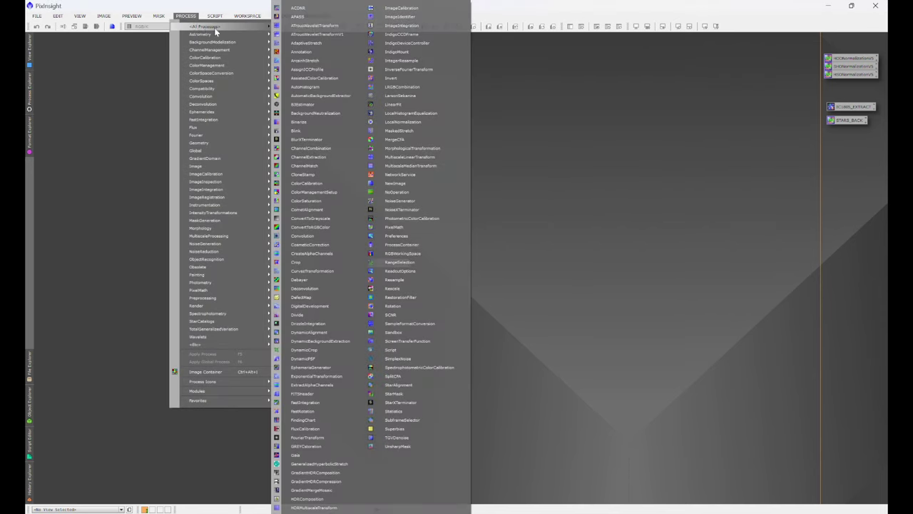
left_click(309, 272)
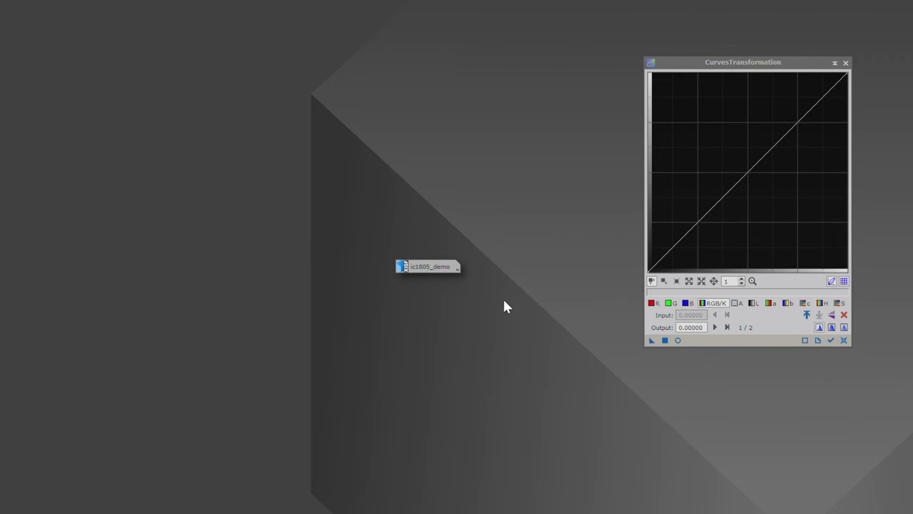
- Restore ic1805_demo to a full window and place a Real-Time Preview over it
double_click(425, 271)
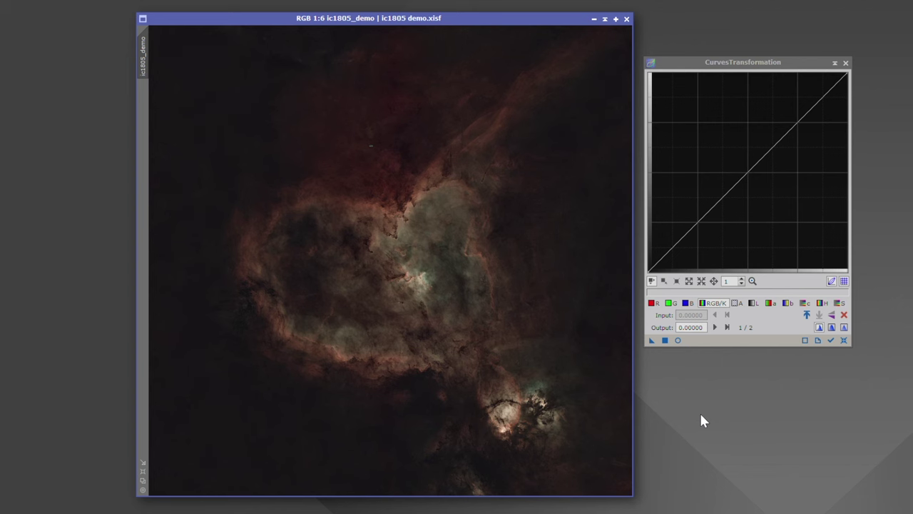
left_click(677, 340)
left_click_drag(531, 53, 563, 51)
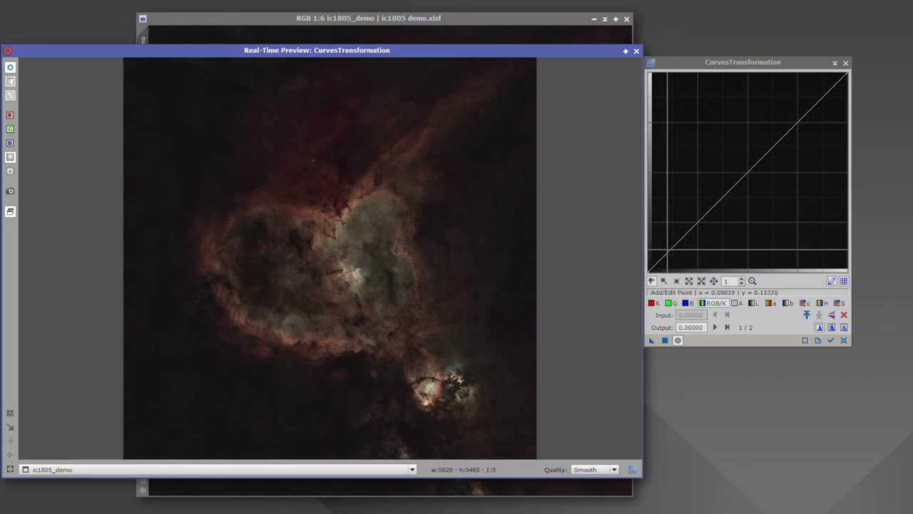
- Add a shadow point and a raised highlight point to the RGB/K curve, comparing against the original
left_click_drag(668, 253, 670, 253)
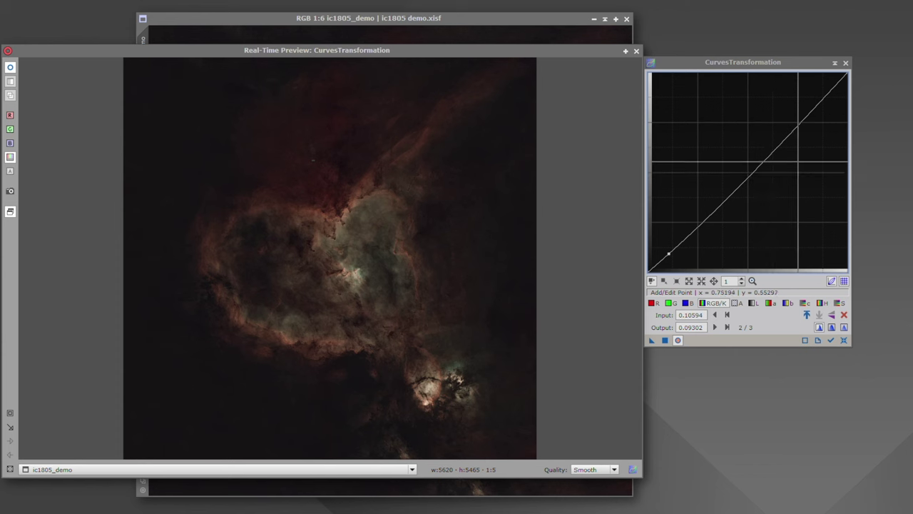
left_click(809, 114)
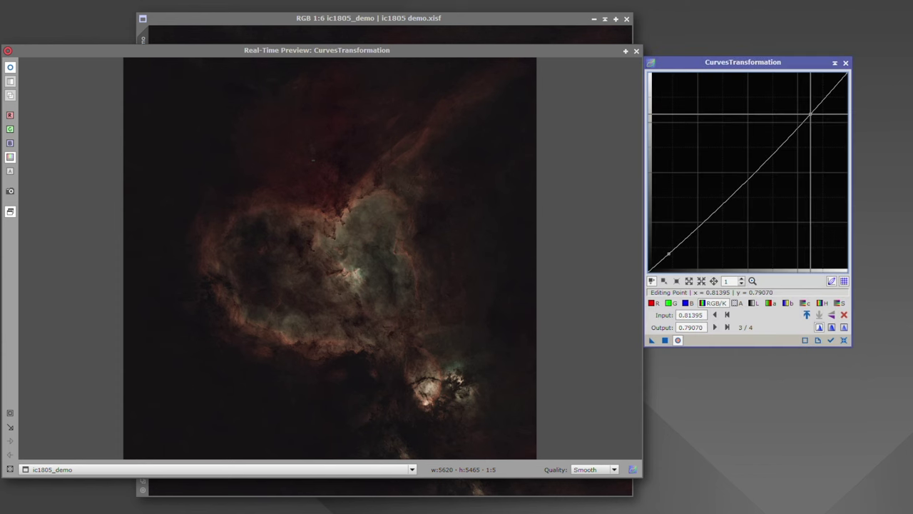
left_click_drag(809, 114, 802, 103)
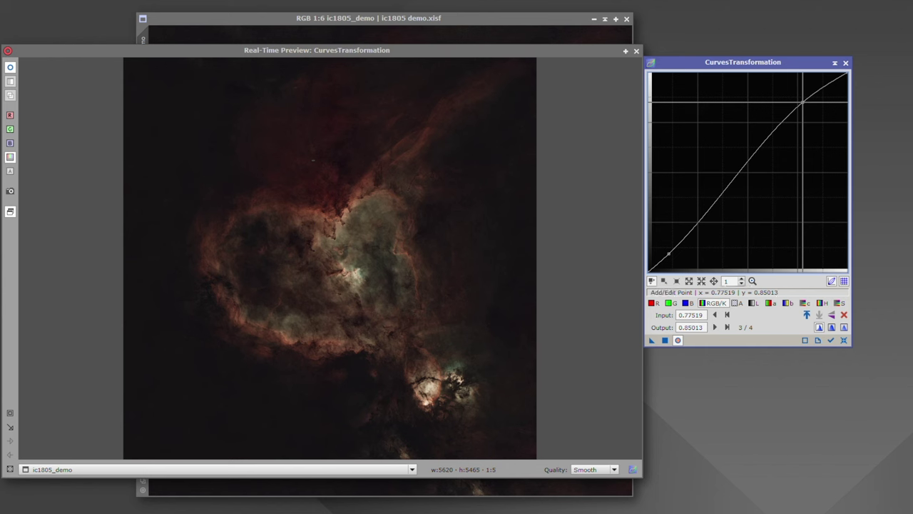
left_click(679, 340)
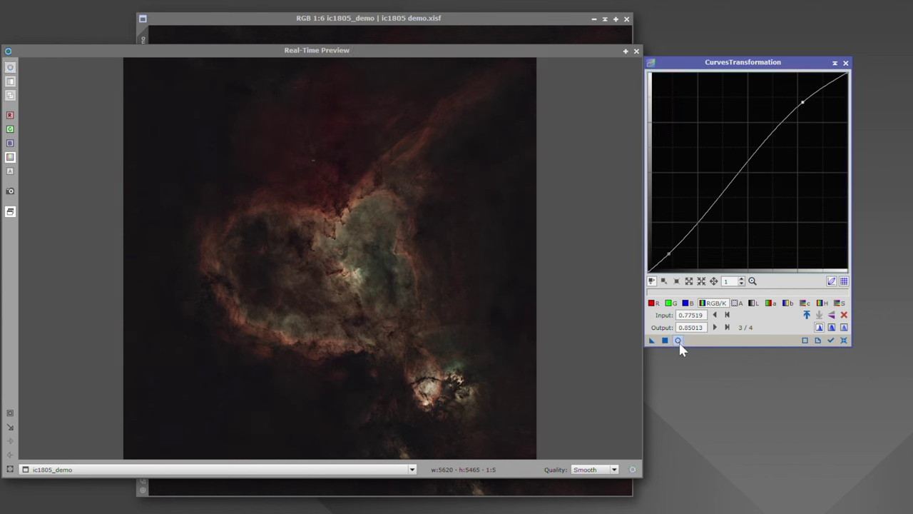
left_click(678, 341)
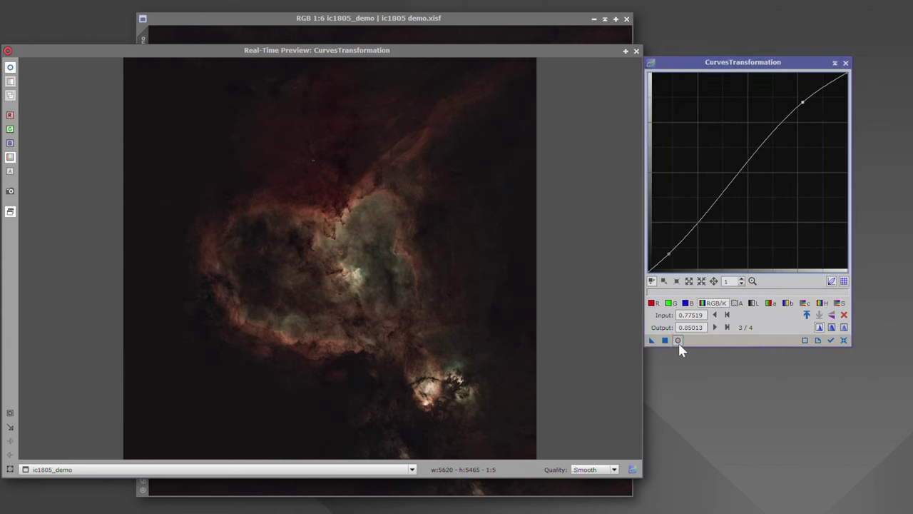
left_click(679, 341)
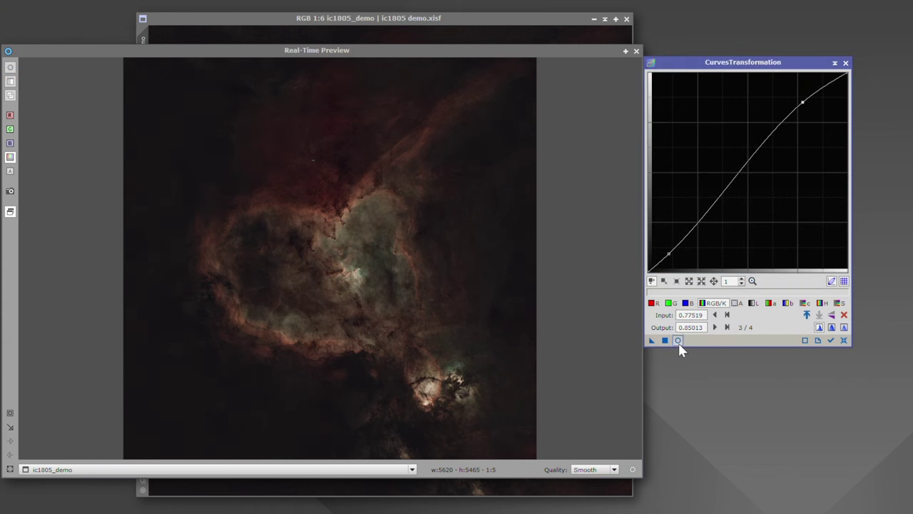
left_click(679, 341)
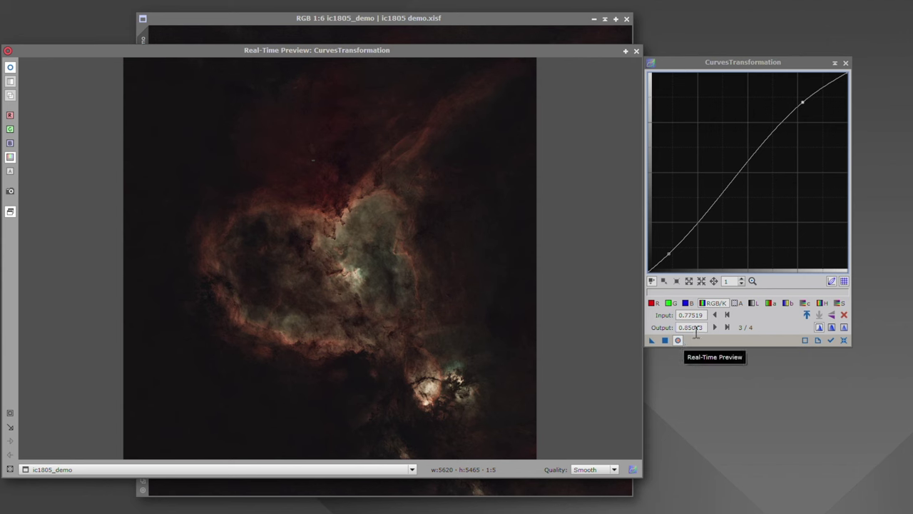
- Refine the S-curve so input 0.77003 lifts to 0.89922, compare, and apply it to ic1805_demo
left_click_drag(803, 102, 794, 77)
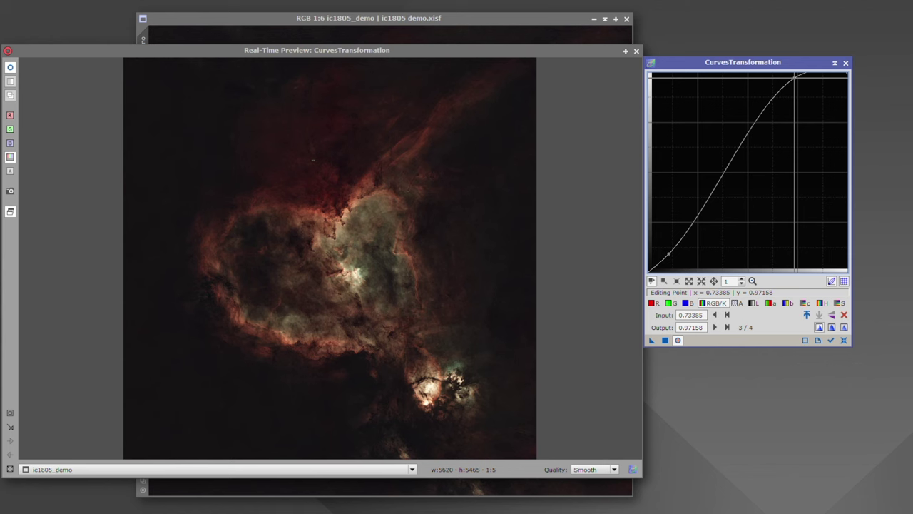
left_click_drag(668, 253, 672, 249)
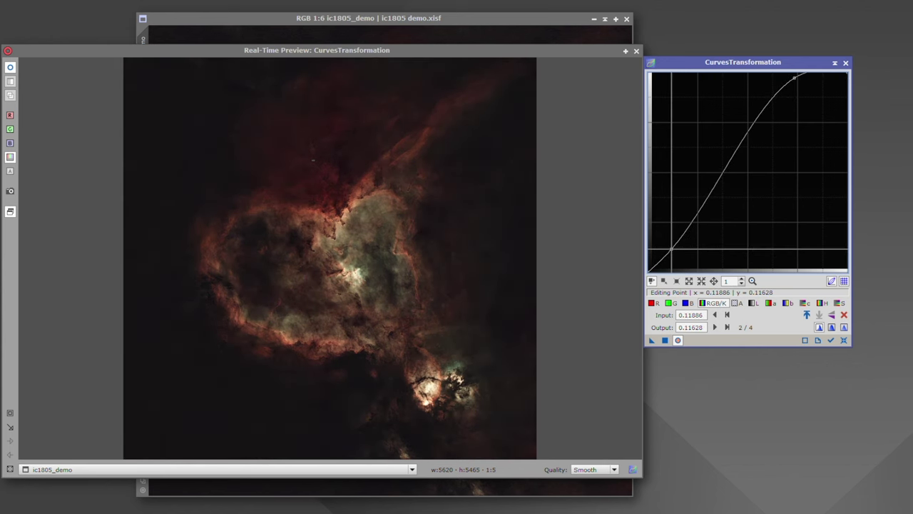
left_click_drag(794, 78, 802, 93)
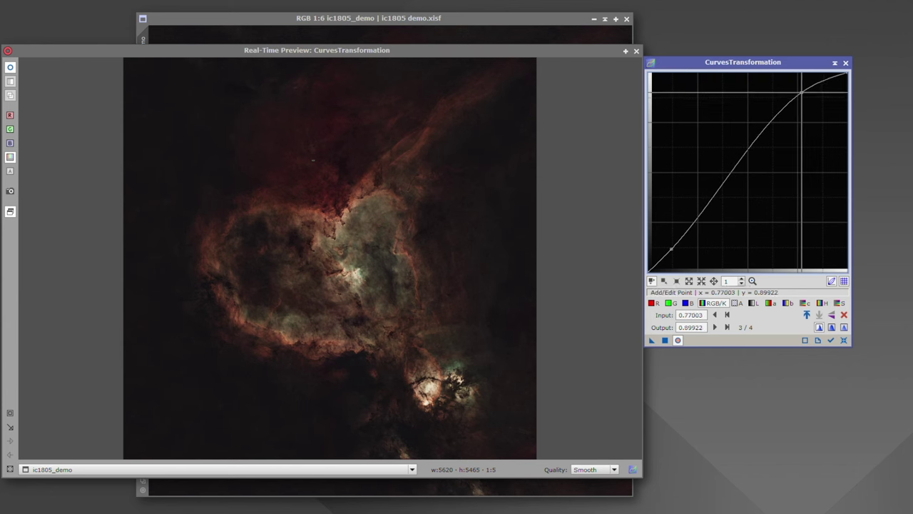
left_click(678, 339)
left_click(679, 341)
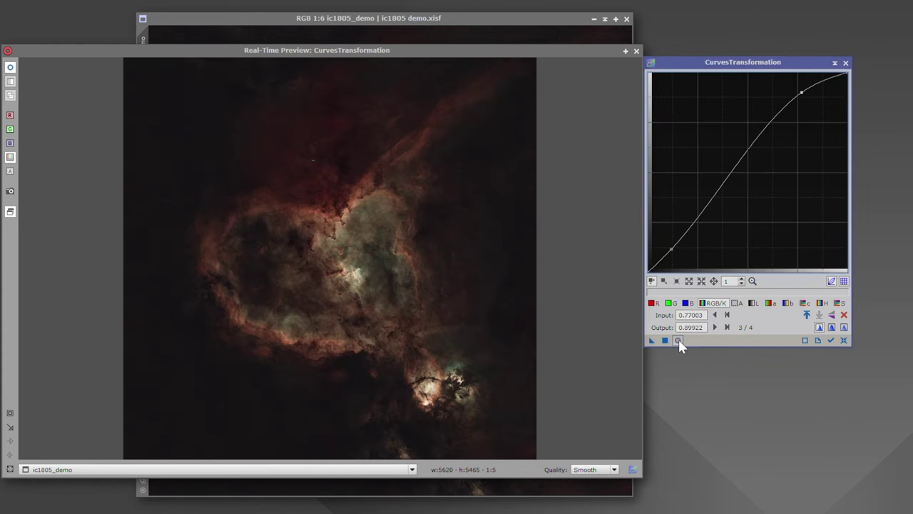
left_click(679, 340)
left_click(678, 341)
left_click(665, 341)
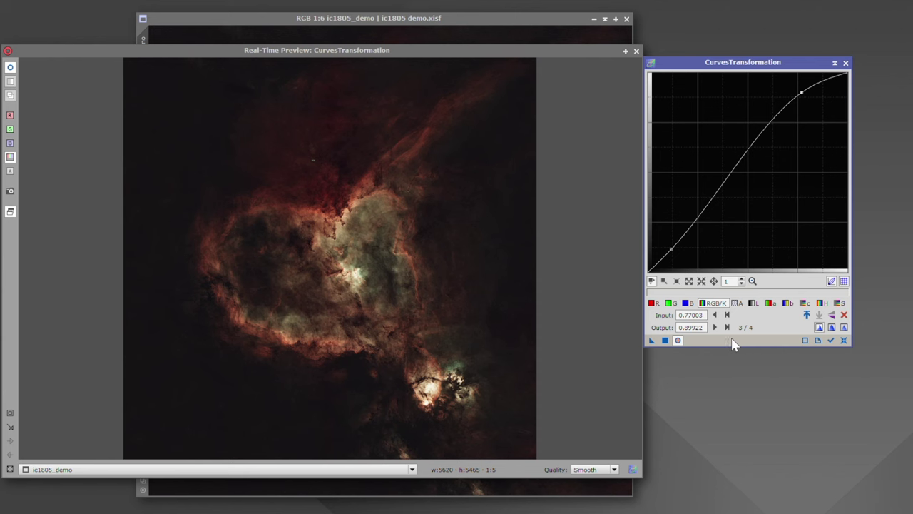
- Reset the curve to a straight line and switch to the saturation (S) curve
left_click(844, 341)
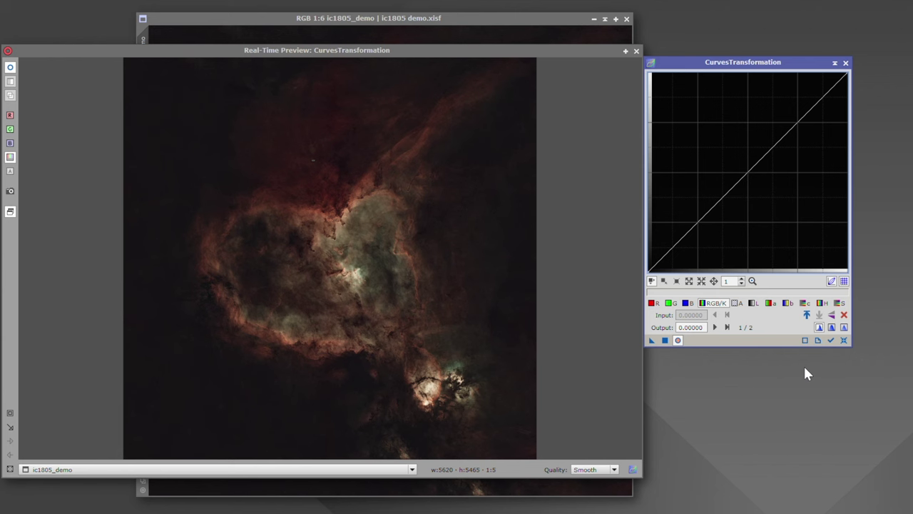
left_click(841, 303)
- Lift the saturation curve's midtones and lower a shadow point from 0.09819 to 0.07752, comparing in preview
left_click_drag(807, 116, 799, 105)
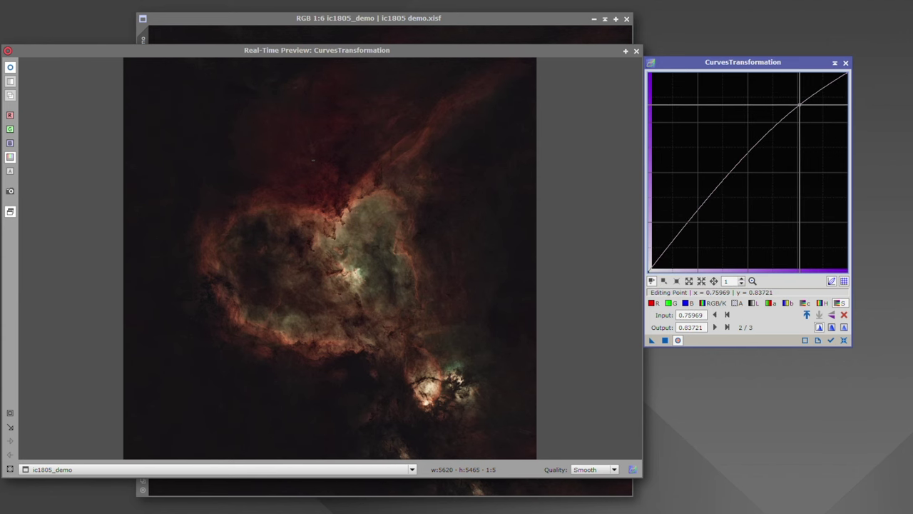
left_click(665, 252)
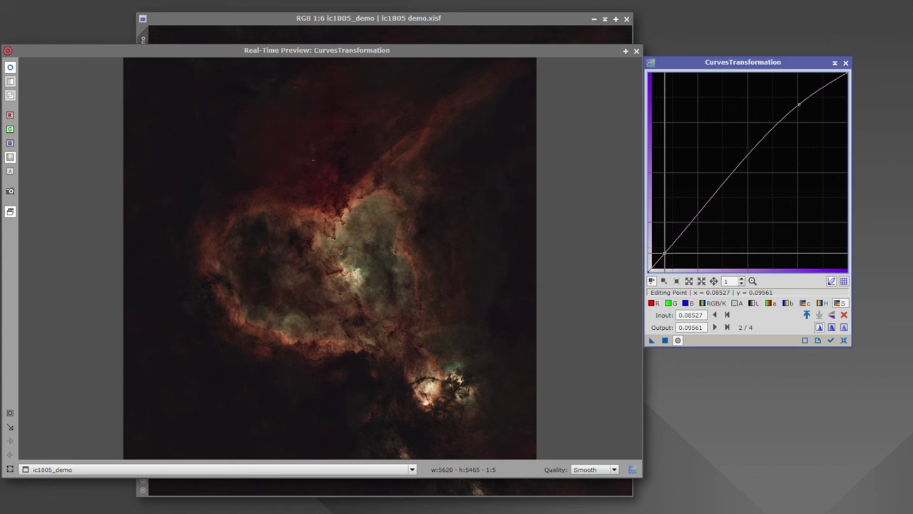
left_click_drag(665, 254, 668, 257)
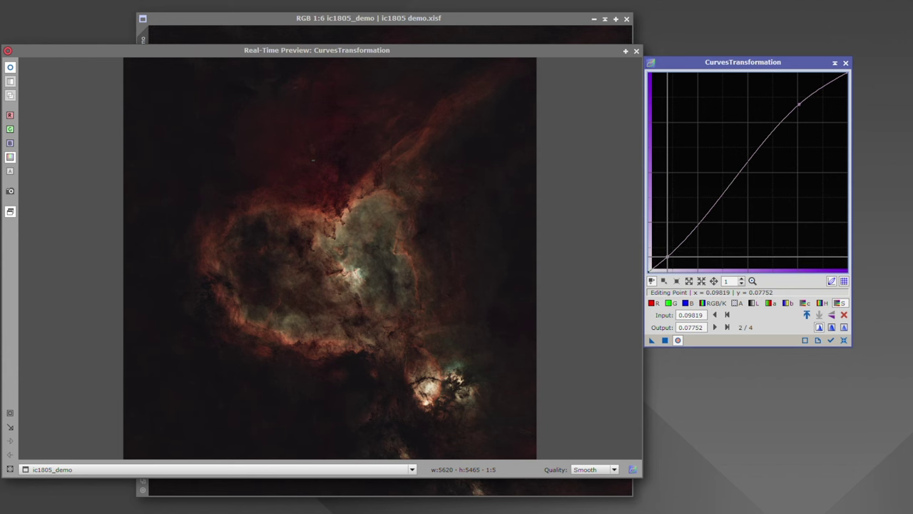
left_click(678, 340)
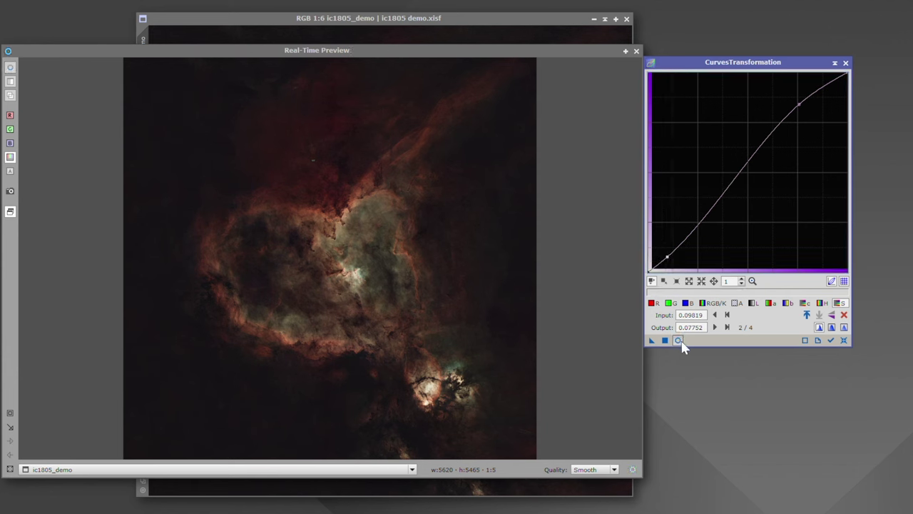
left_click(678, 340)
left_click(678, 341)
left_click(678, 341)
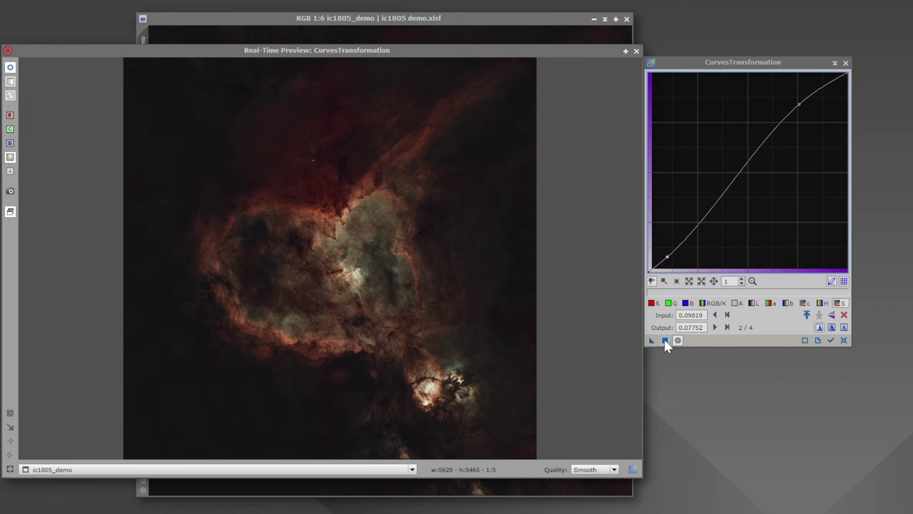
- Apply the saturation curve to ic1805_demo, compare in preview, and reset the curve
left_click(665, 340)
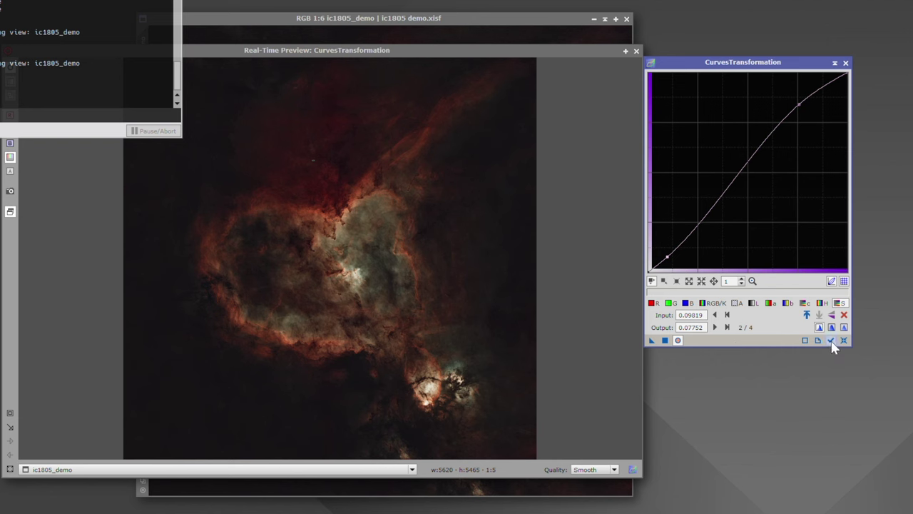
left_click(679, 340)
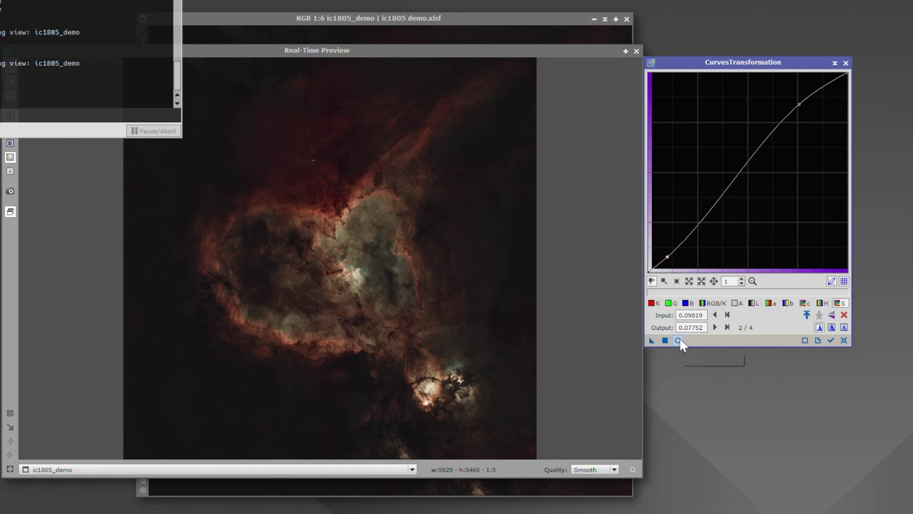
left_click(679, 340)
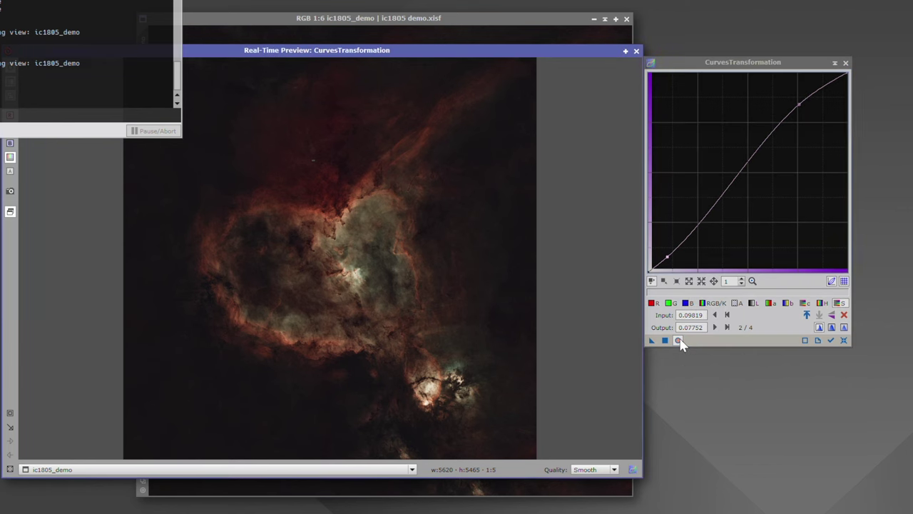
left_click(844, 340)
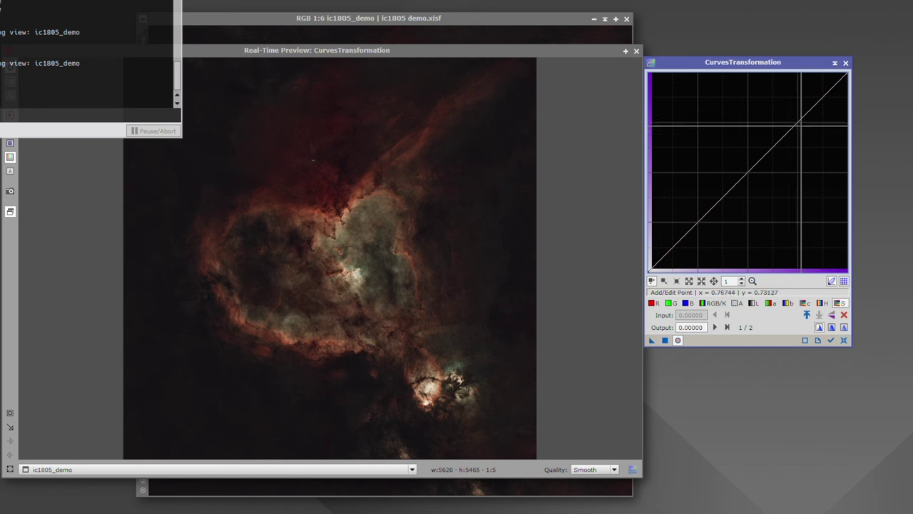
- Draw a gentler saturation S-curve, compare, apply it to the image, and reset the curve
left_click_drag(800, 125, 795, 111)
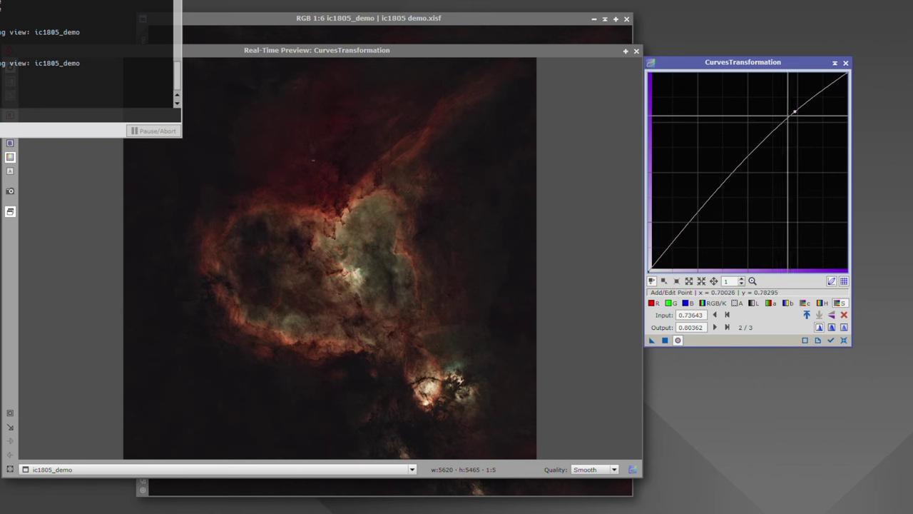
left_click_drag(668, 251, 668, 254)
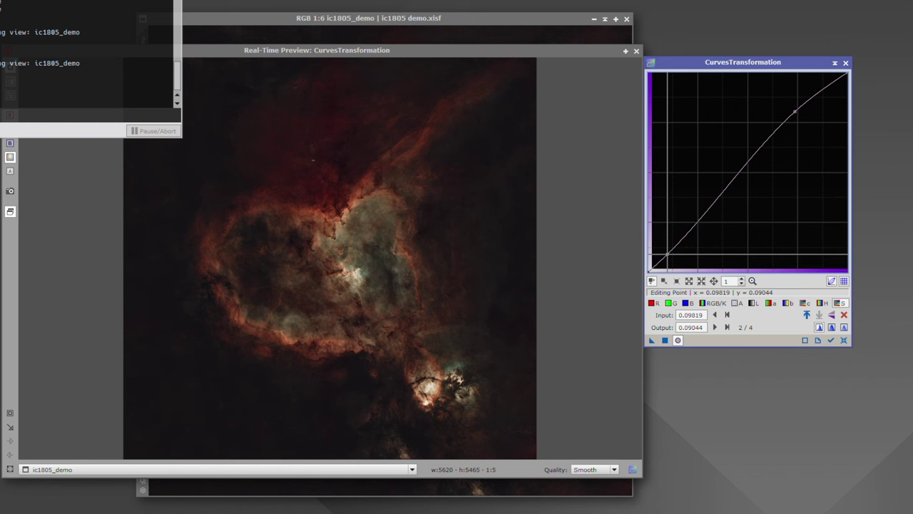
left_click(678, 340)
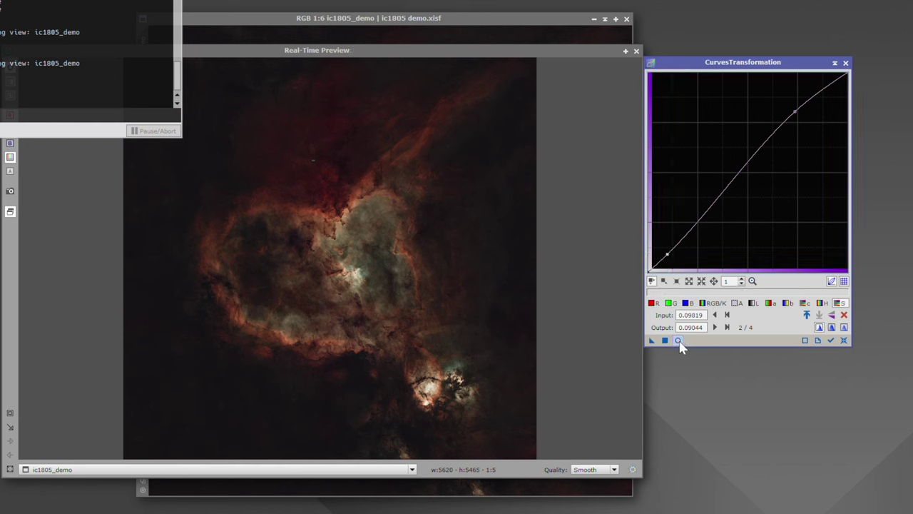
left_click(678, 340)
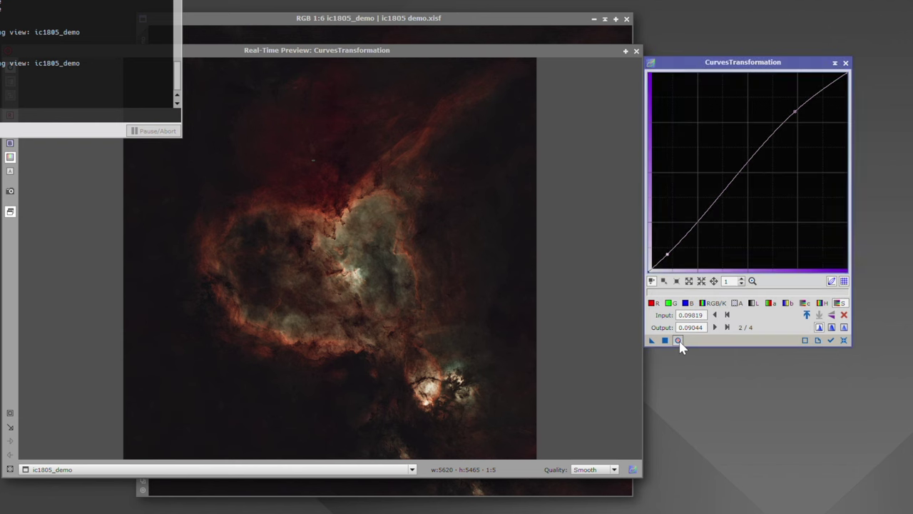
left_click(678, 340)
left_click(678, 340)
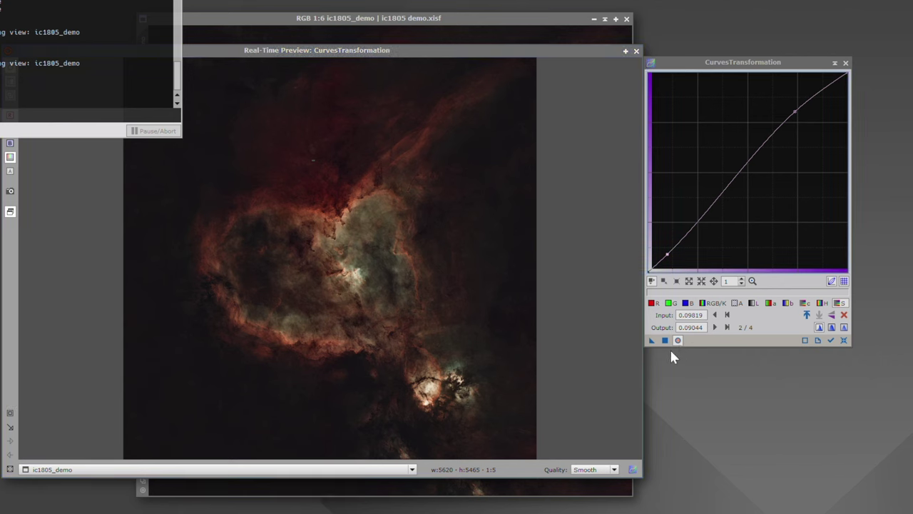
left_click(665, 341)
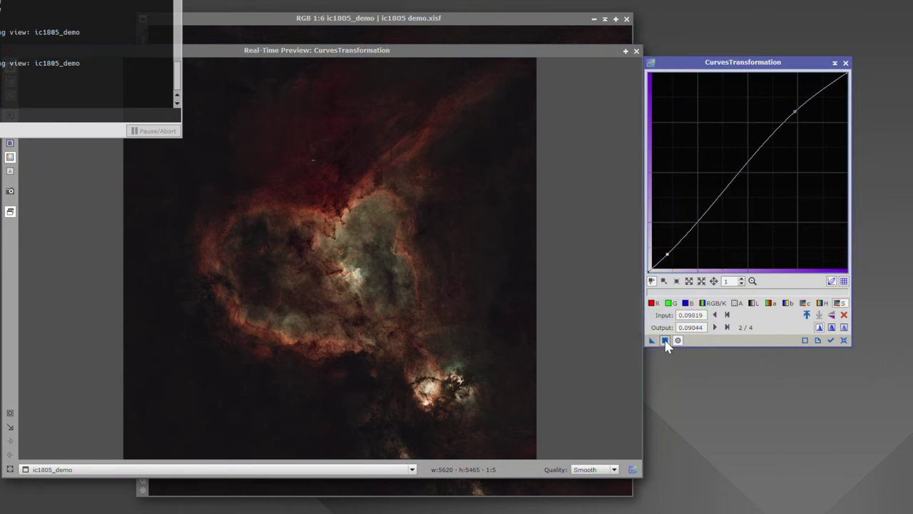
left_click(844, 340)
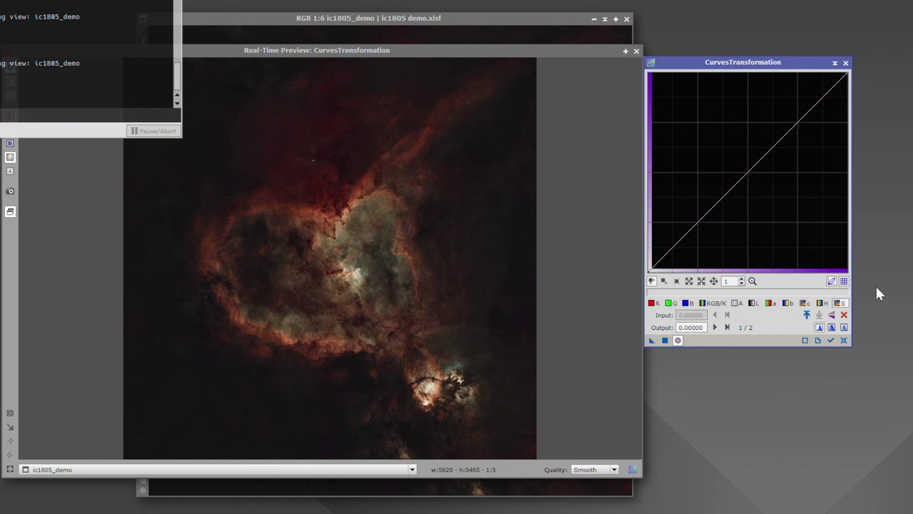
- Bow the chrominance (c) curve upward with shadow 0.09302 lowered to 0.06977, apply it, then reset
left_click(805, 304)
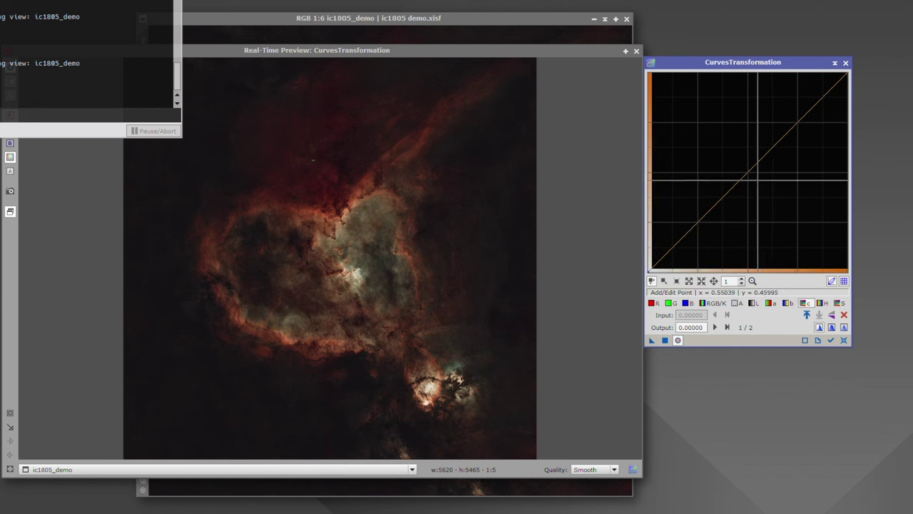
mouse_move(793, 128)
left_mouse_down()
mouse_move(789, 105)
mouse_move(787, 127)
left_mouse_up()
left_click_drag(679, 253, 669, 255)
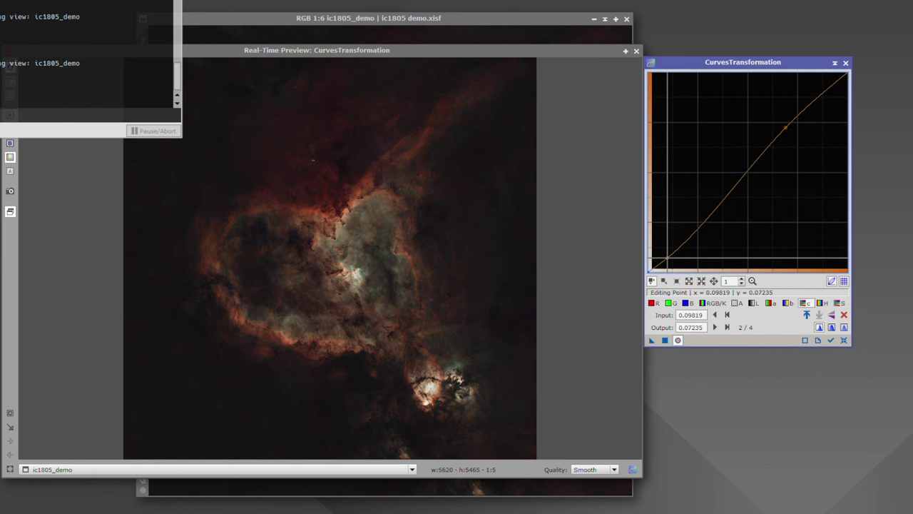
left_click(677, 341)
left_click(678, 340)
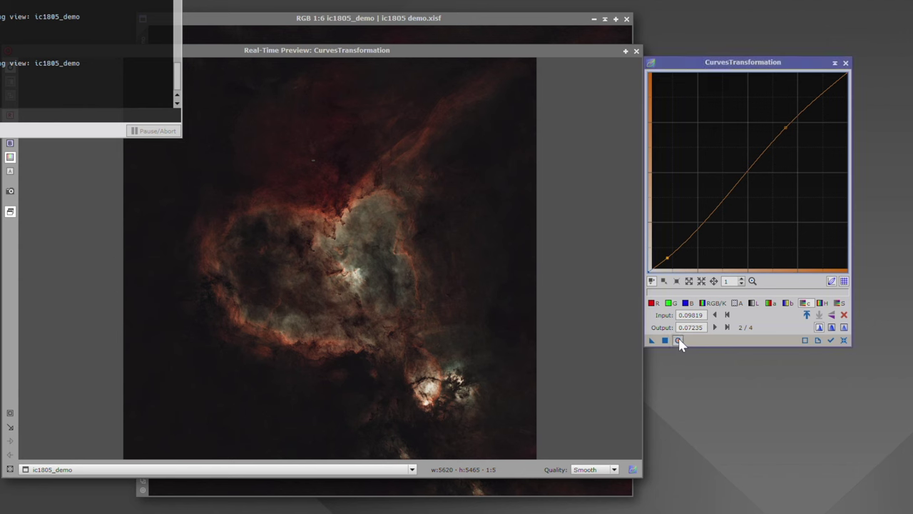
left_click(678, 341)
left_click(678, 340)
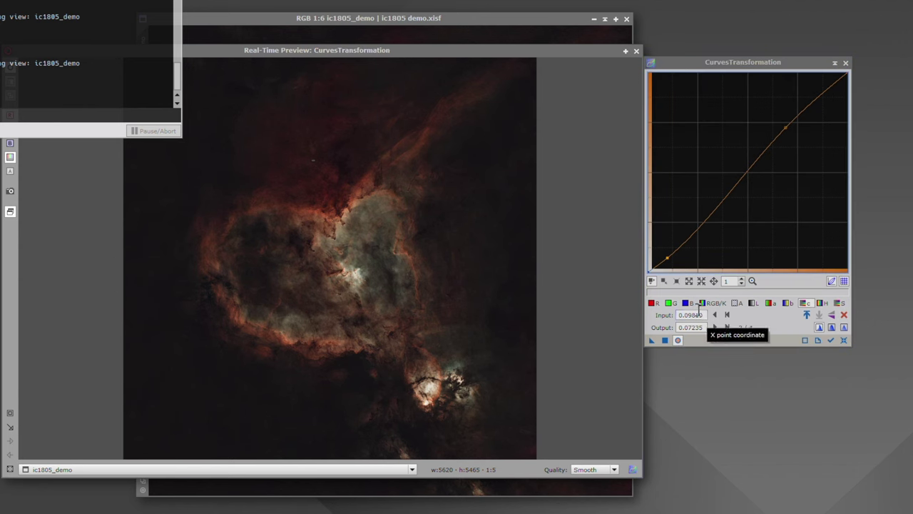
left_click_drag(665, 256, 666, 261)
left_click_drag(652, 340, 767, 378)
left_click(843, 341)
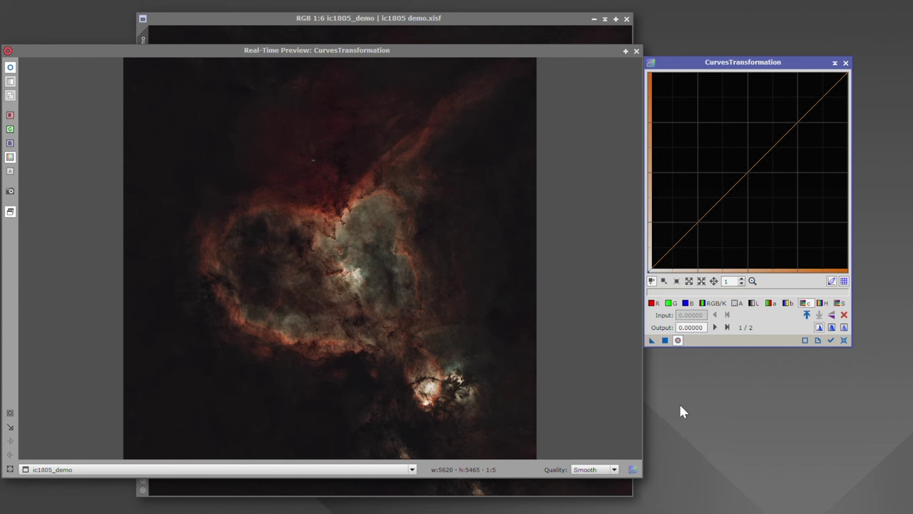
- On the lightness (L) curve, add a trial midpoint and then remove it
left_click(755, 304)
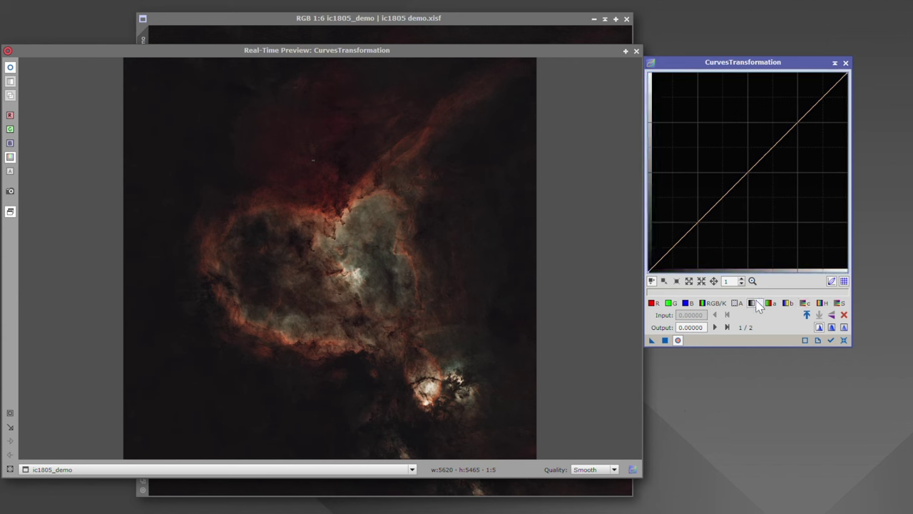
left_click_drag(761, 159, 737, 169)
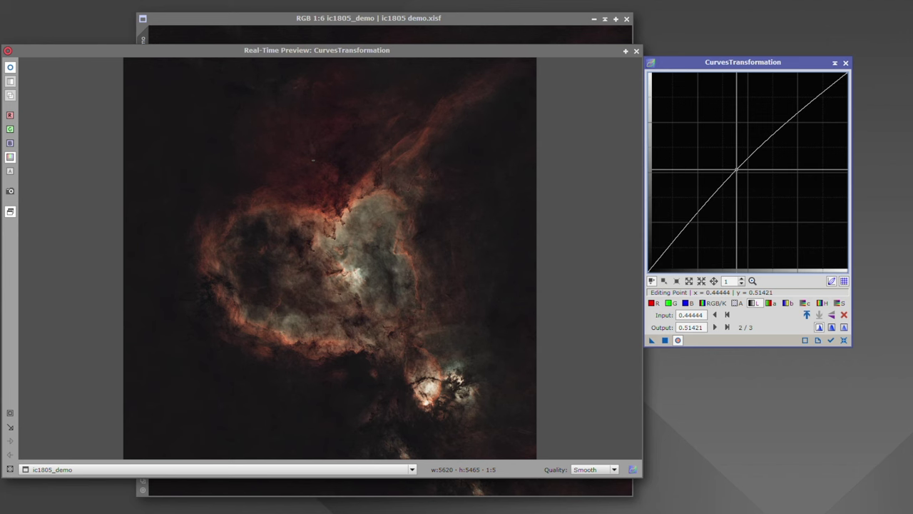
left_click_drag(737, 171, 746, 172)
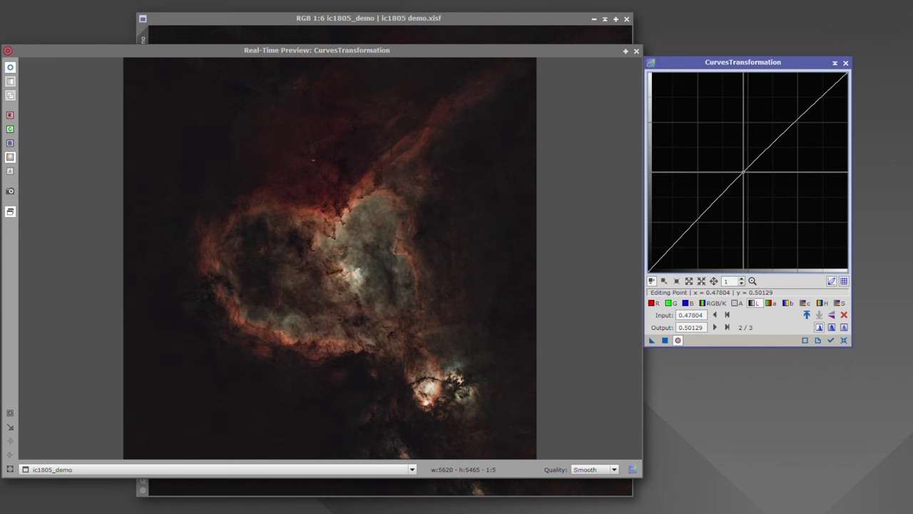
left_click(844, 340)
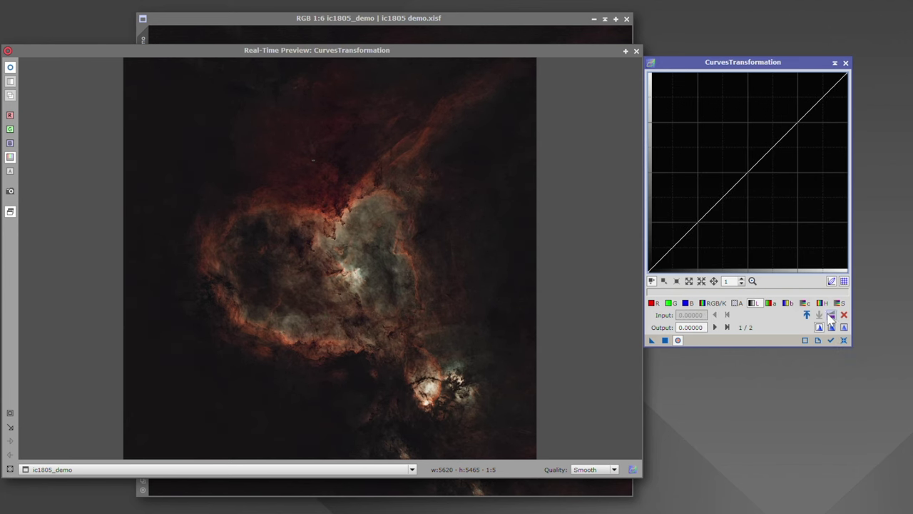
- Lift lightness 0.78553 to 0.82667 and shadow 0.06718 to 0.06202, compare, then reset
left_click_drag(809, 114, 803, 100)
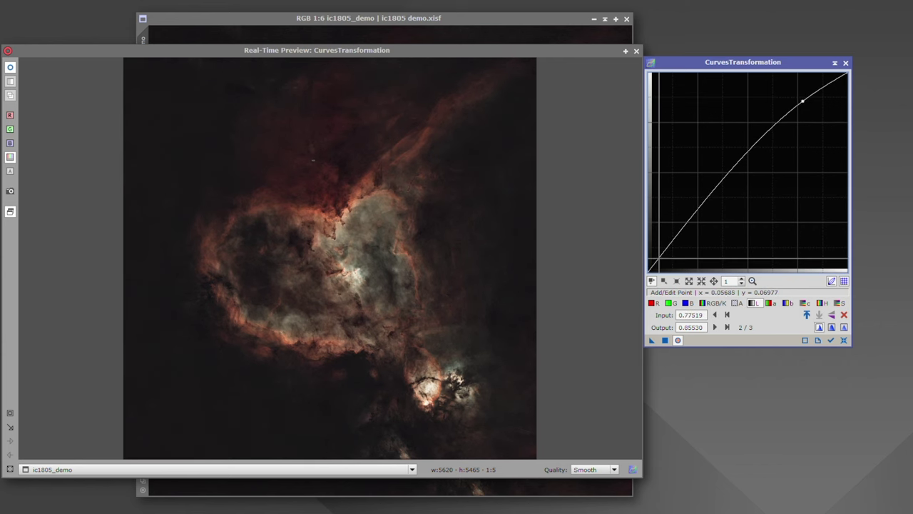
left_click_drag(662, 257, 662, 260)
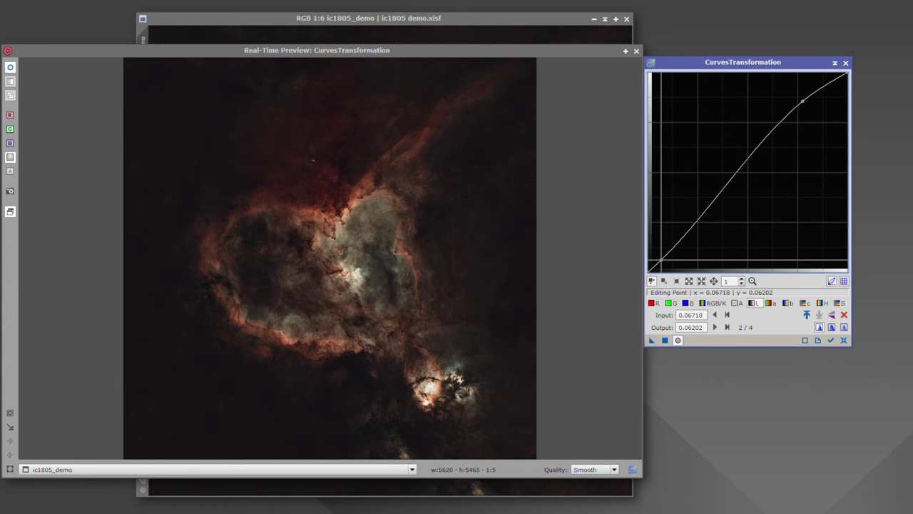
left_click(678, 340)
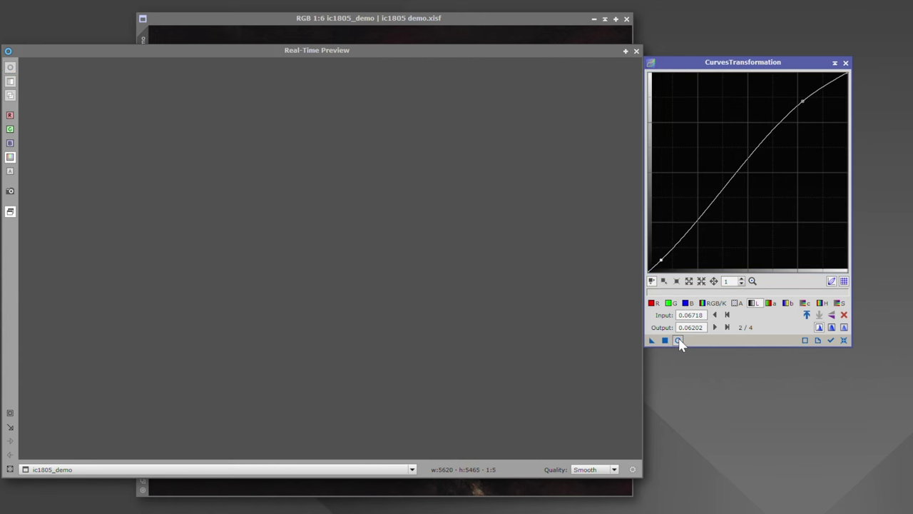
left_click(678, 340)
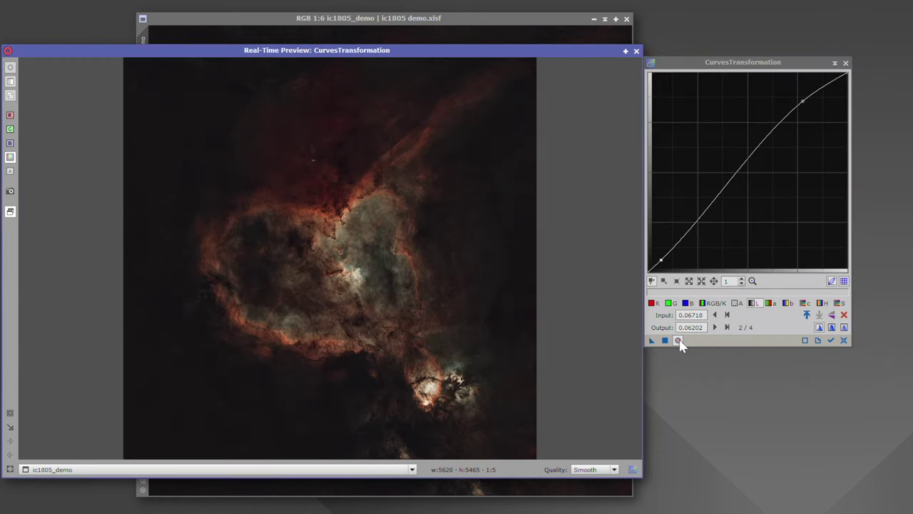
left_click(678, 340)
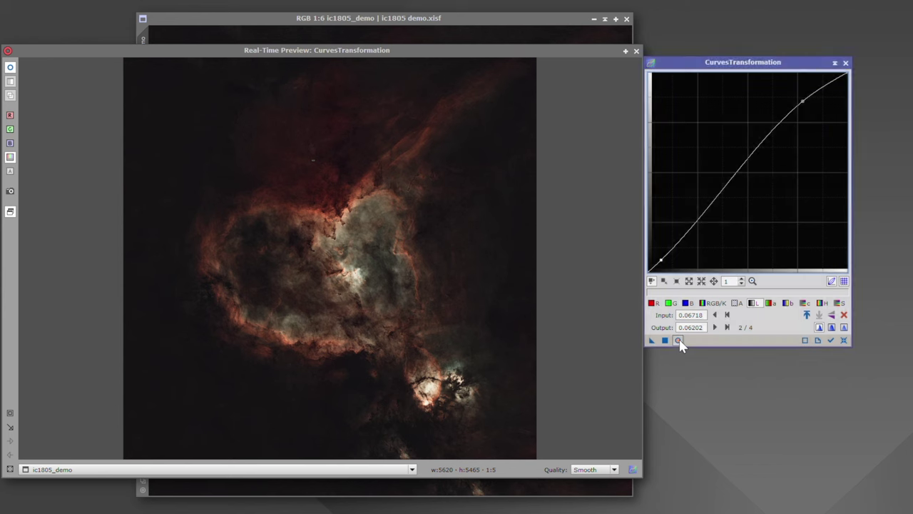
left_click(677, 341)
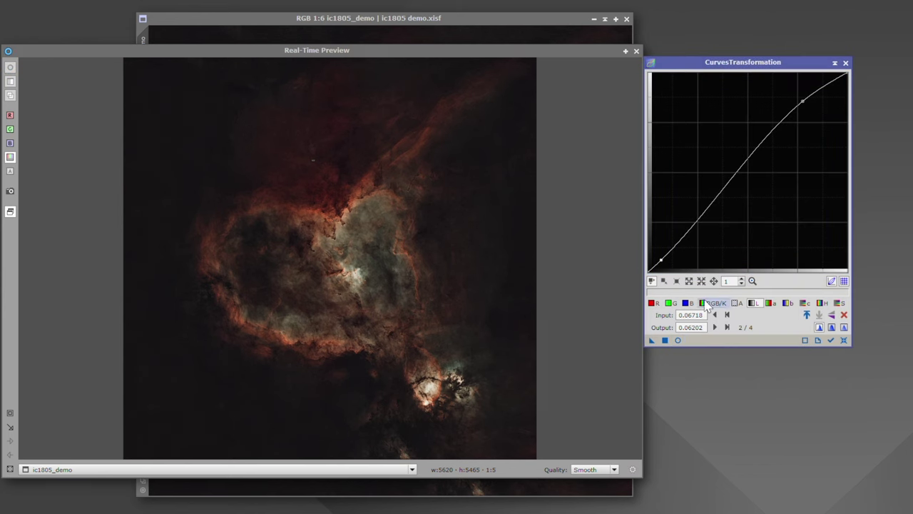
left_click(843, 340)
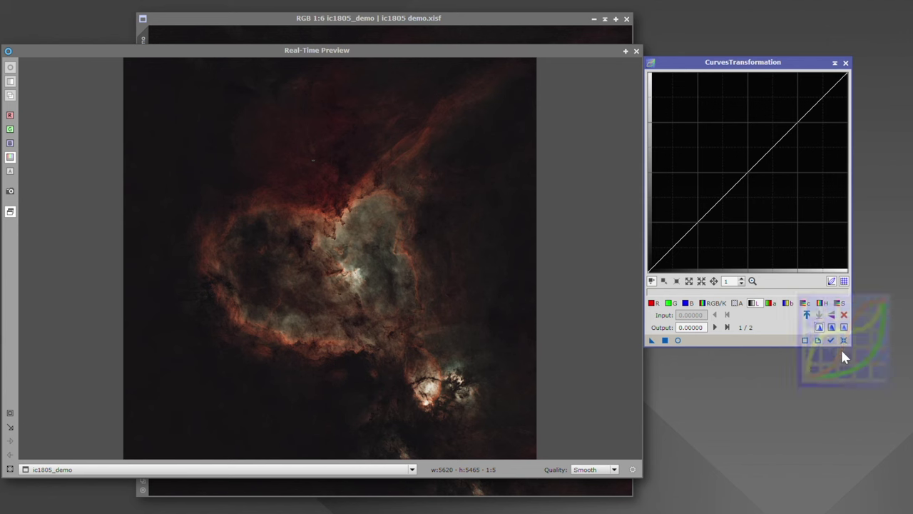